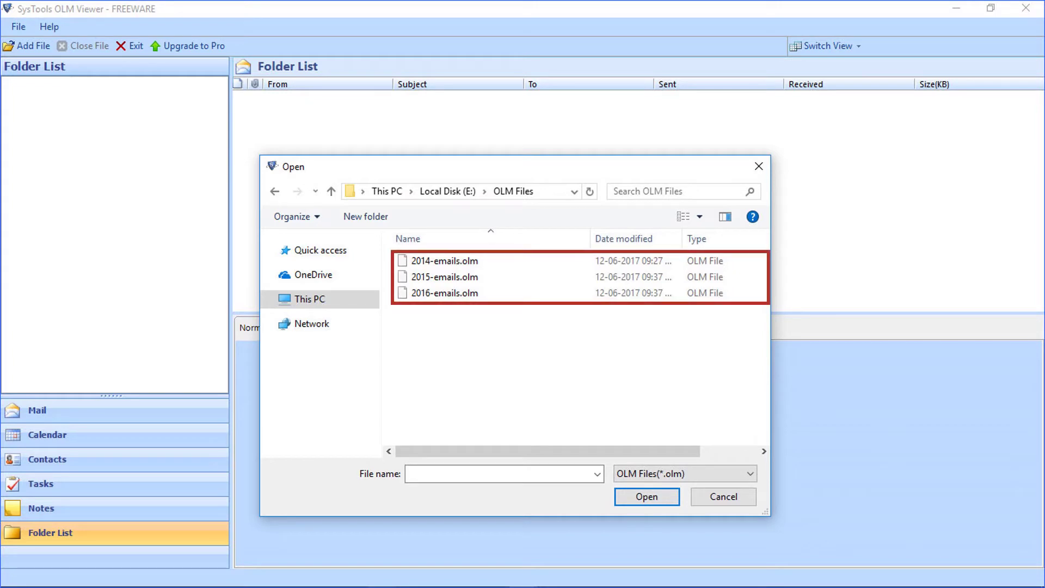
- Load 2015-emails.olm from E:\OLM Files and start scanning it
key(Down)
key(Down)
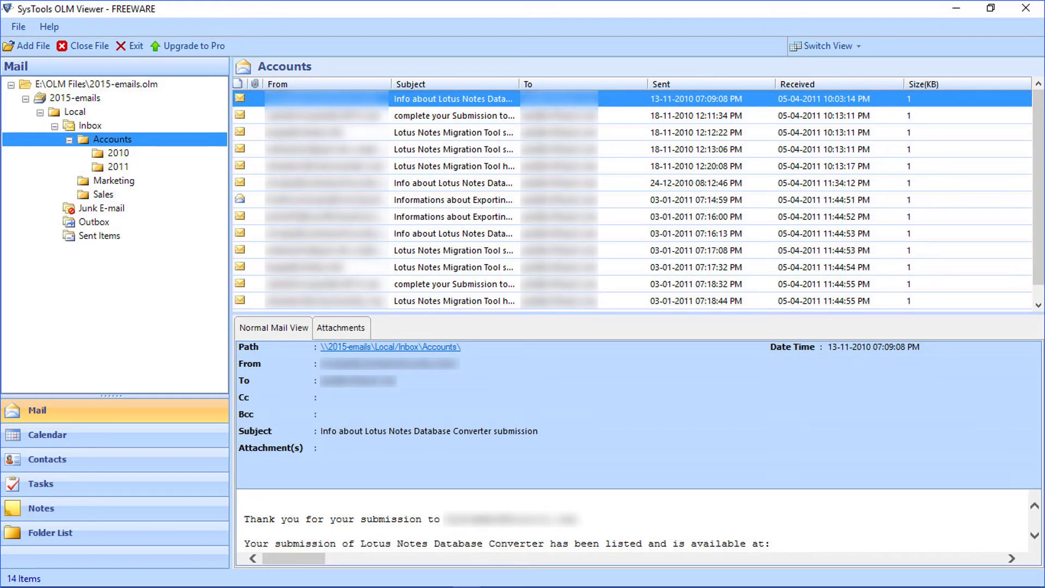
- Select the third Accounts email, the Lotus Notes Migration Tool confirmation, for preview
key(Down)
key(Down)
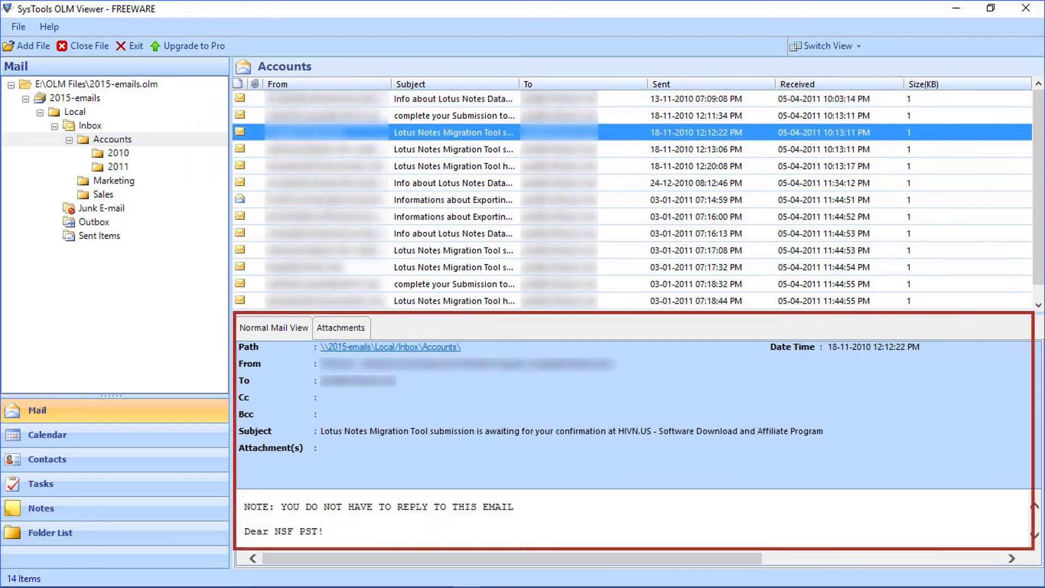